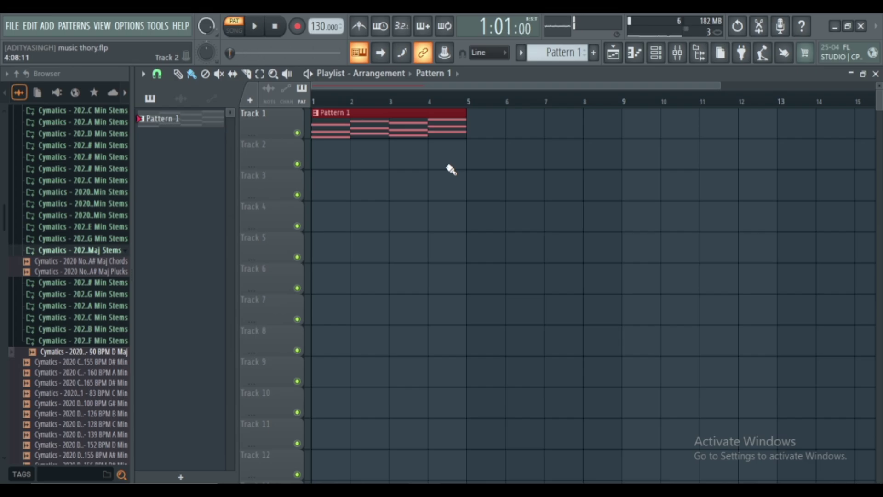
# Switch playback to song mode and play a short part of the arrangement.
pyautogui.click(235, 31)
pyautogui.press('space')
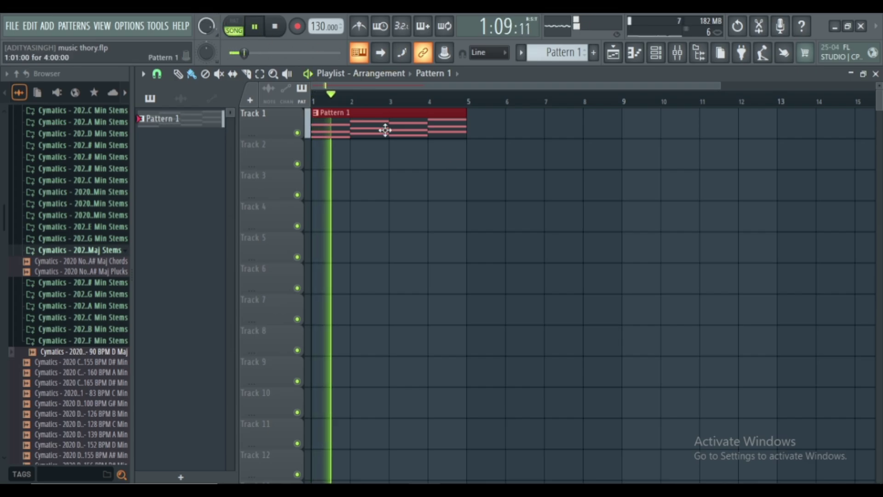
pyautogui.press('space')
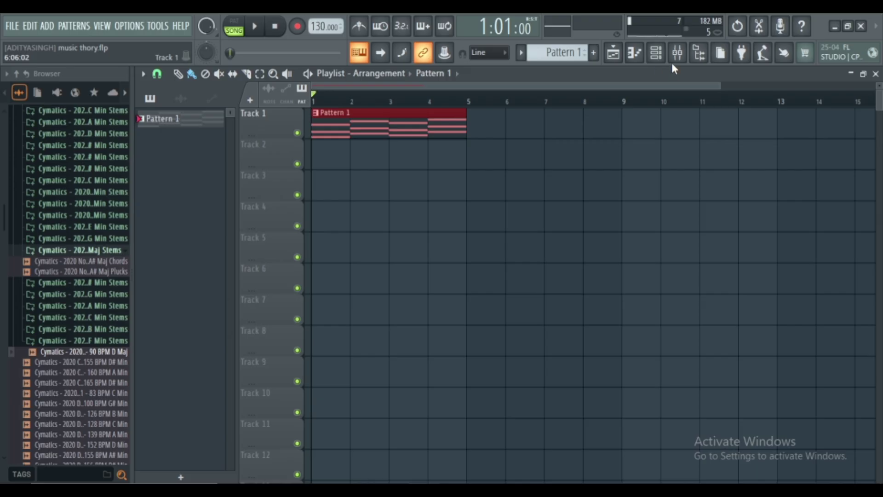
# Open the FL Keys channel of Pattern 1 in the piano roll.
pyautogui.click(661, 54)
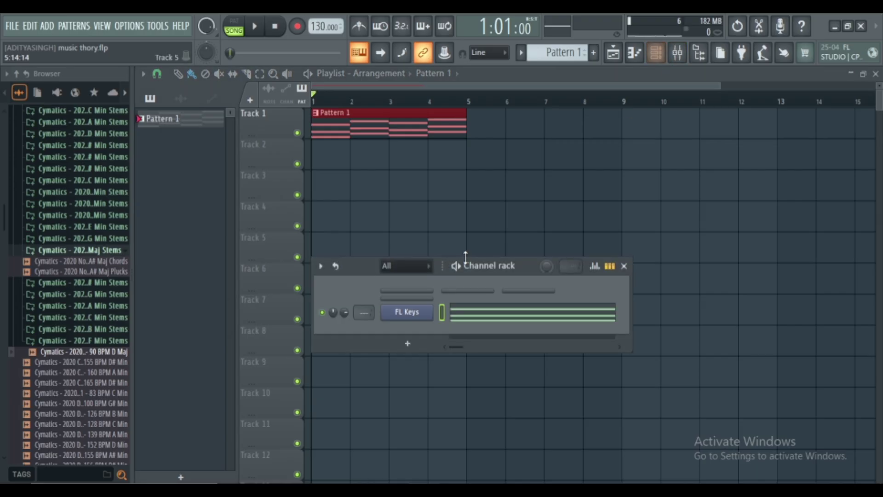
pyautogui.rightClick(409, 313)
pyautogui.click(446, 300)
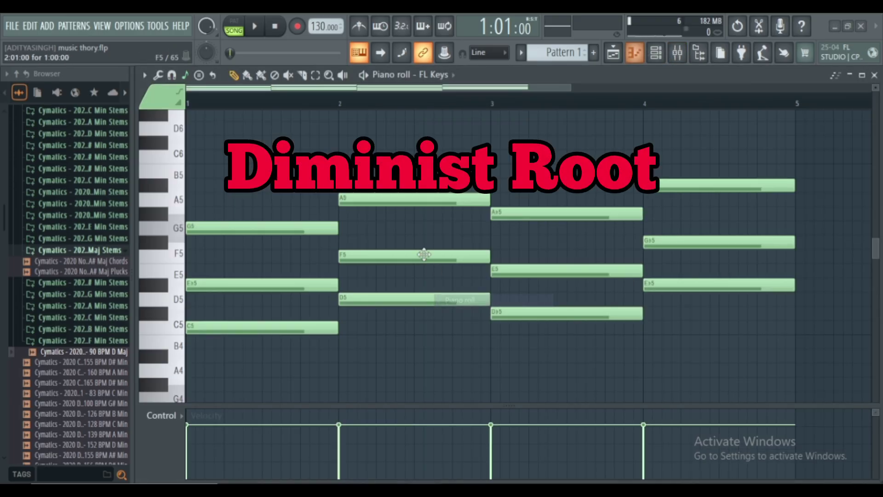
# Audition the E5 key and add one-bar E5 and B♭5 notes to the chord in bar 1.
pyautogui.scroll(-3, 355, 105)
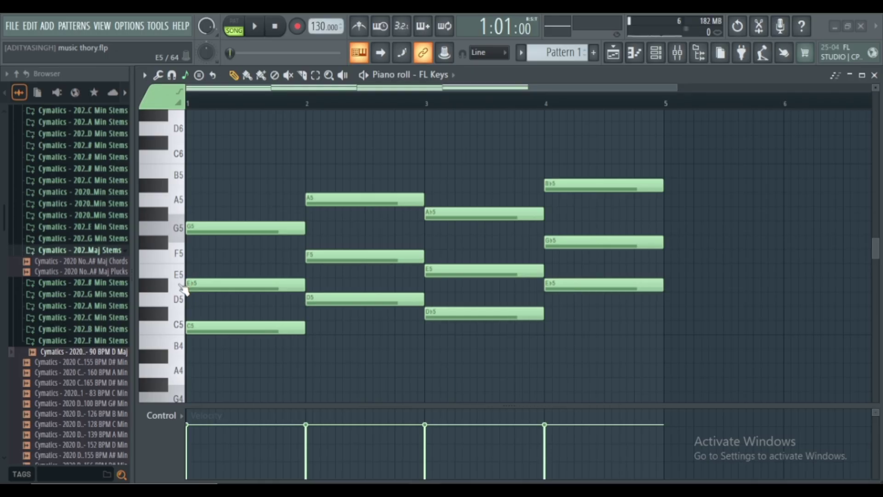
pyautogui.click(179, 275)
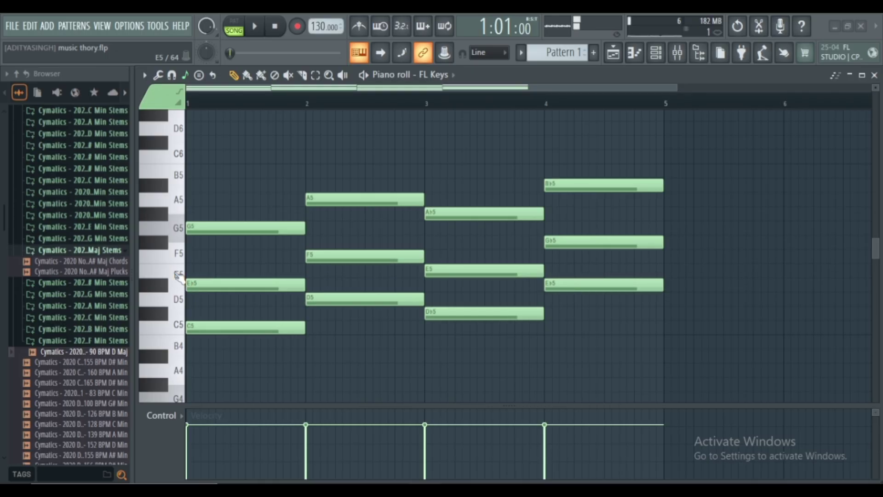
pyautogui.click(191, 270)
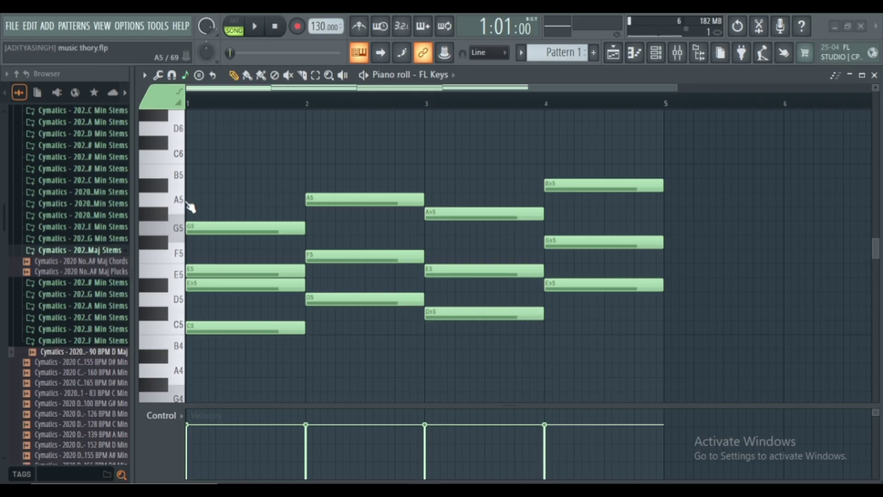
pyautogui.scroll(3, 189, 207)
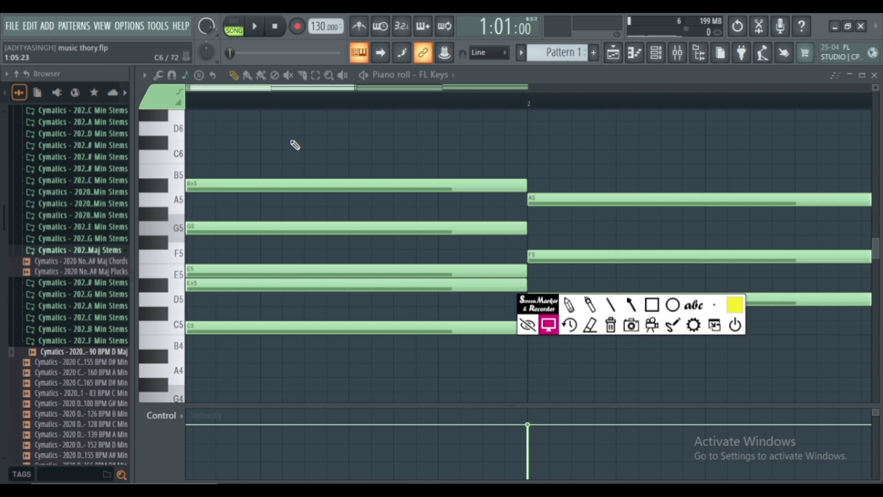
# Draw a yellow arrow annotation from the C5 note to the B♭5 note of the first chord.
pyautogui.scroll(2, 334, 109)
pyautogui.scroll(2, 334, 108)
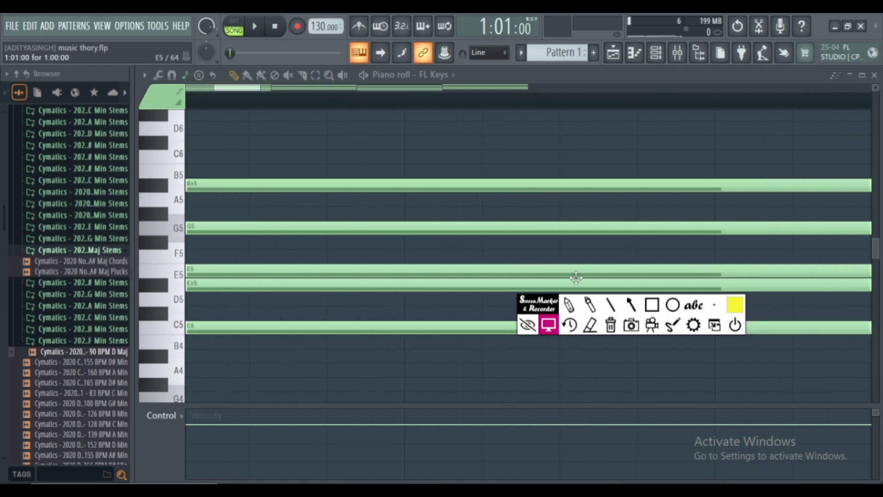
pyautogui.click(630, 305)
pyautogui.moveTo(371, 332); pyautogui.dragTo(198, 191)
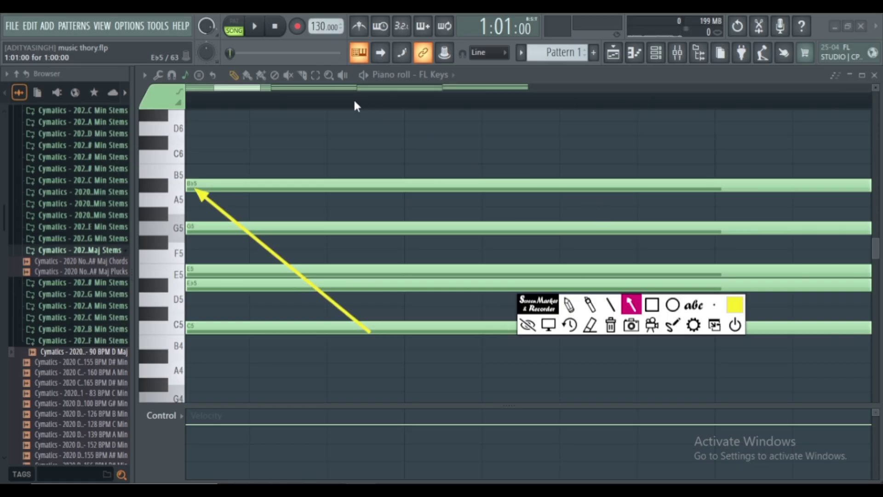
pyautogui.click(548, 325)
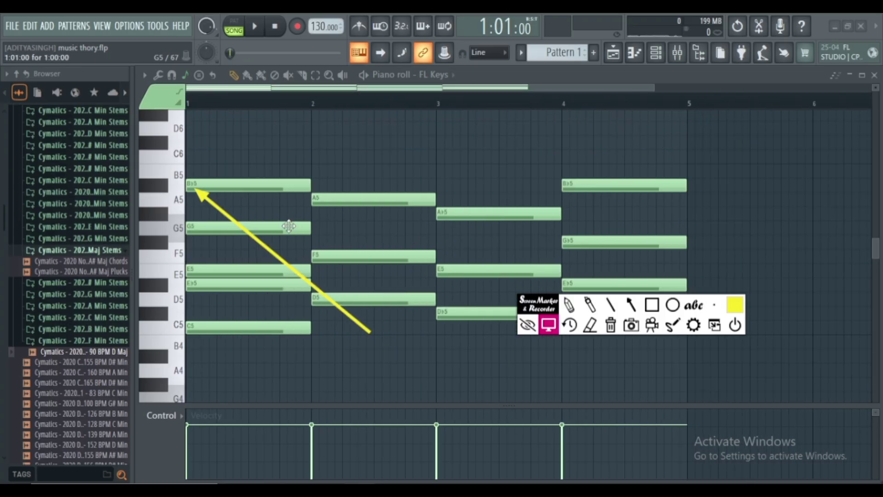
# Delete the E♭5 note from the bar 1 chord and play back the result.
pyautogui.rightClick(205, 283)
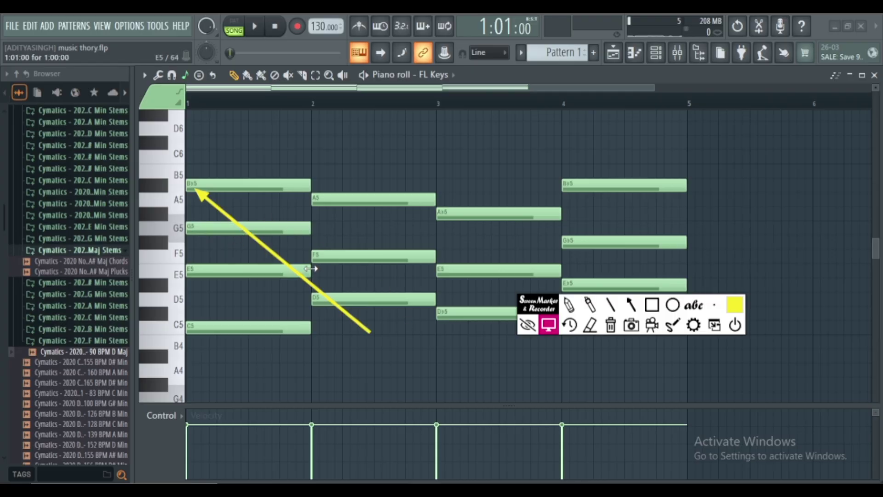
pyautogui.press('space')
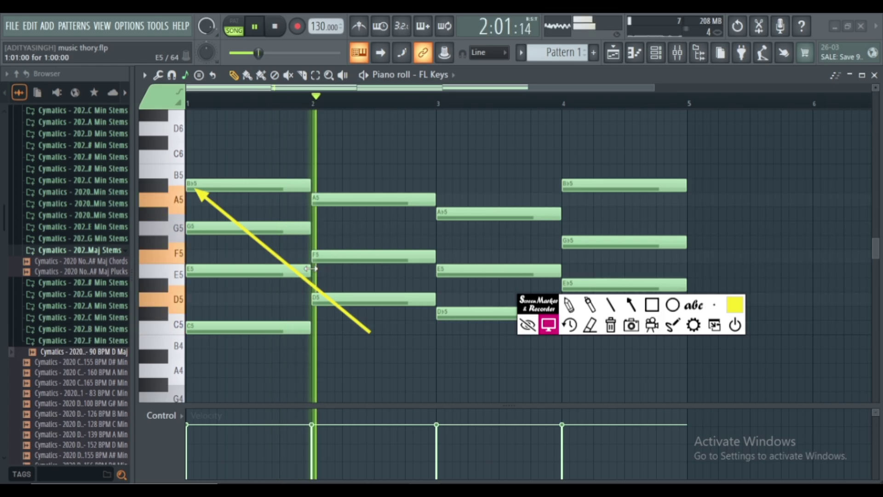
pyautogui.press('space')
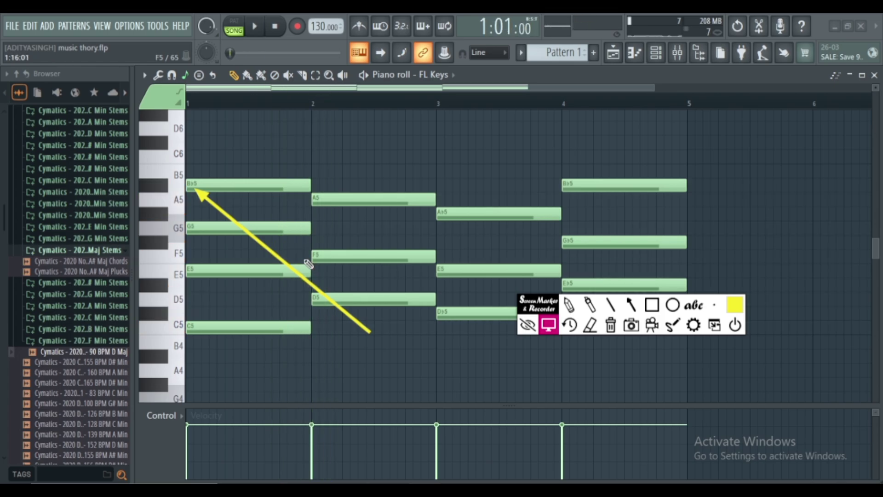
# Erase the yellow arrow annotation from the screen and return to normal pointer control.
pyautogui.click(629, 305)
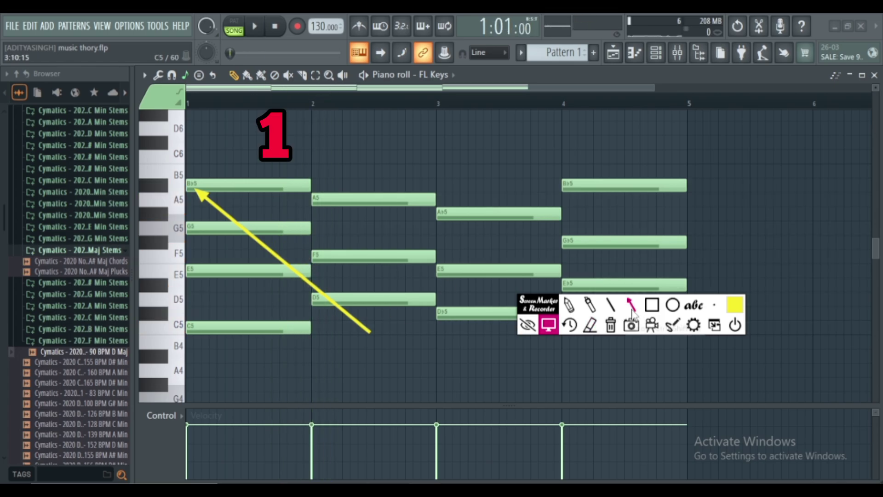
pyautogui.click(591, 327)
pyautogui.click(591, 326)
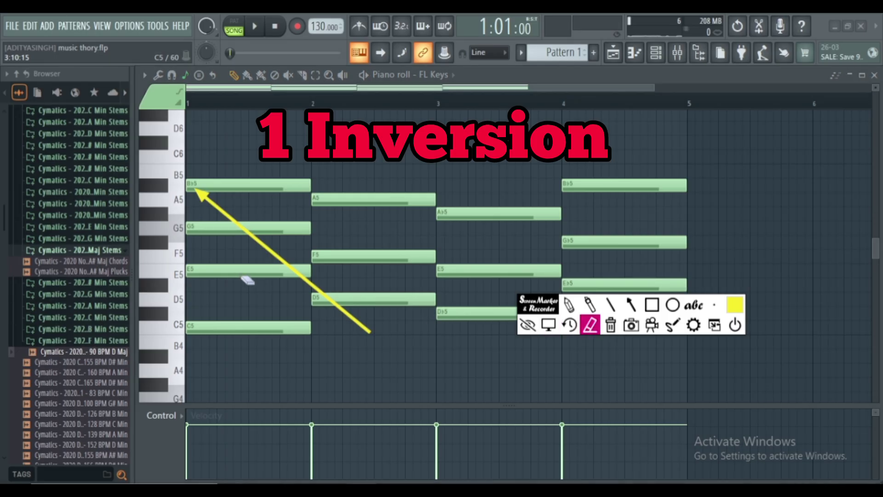
pyautogui.click(204, 195)
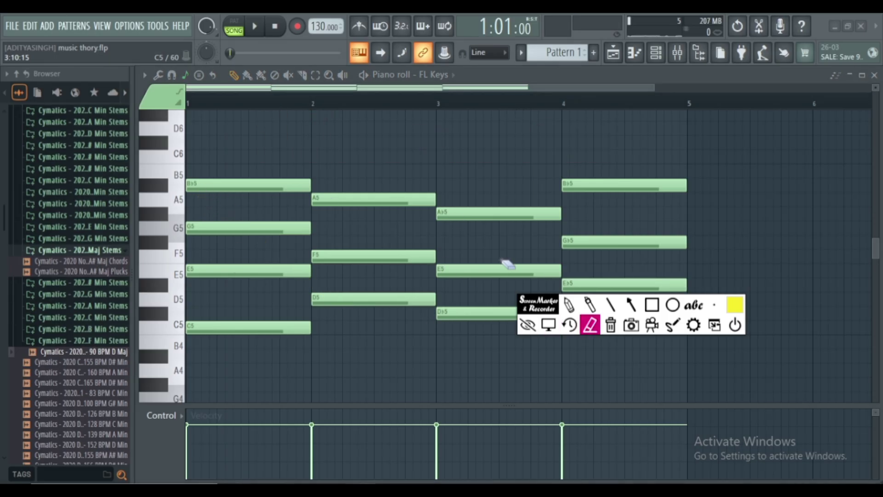
pyautogui.click(548, 324)
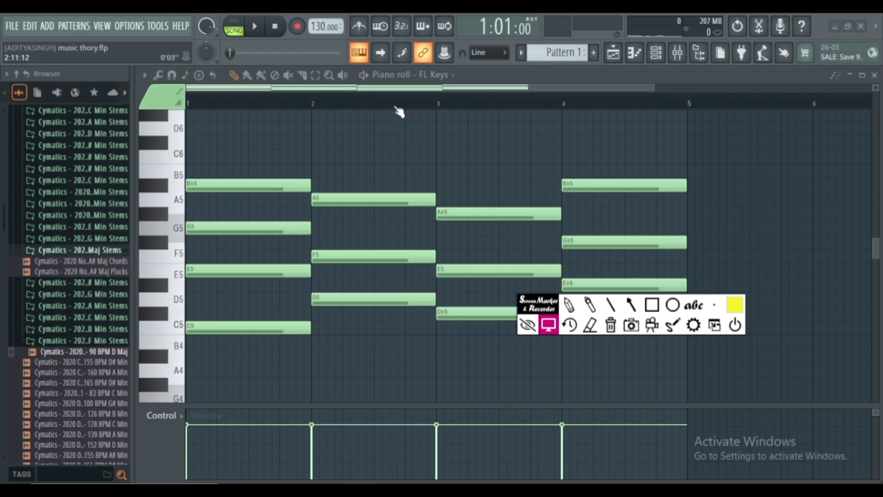
# Audition piano keys from the first chord and add a one-bar C6 note above it in bar 1.
pyautogui.scroll(3, 398, 111)
pyautogui.scroll(-3, 390, 109)
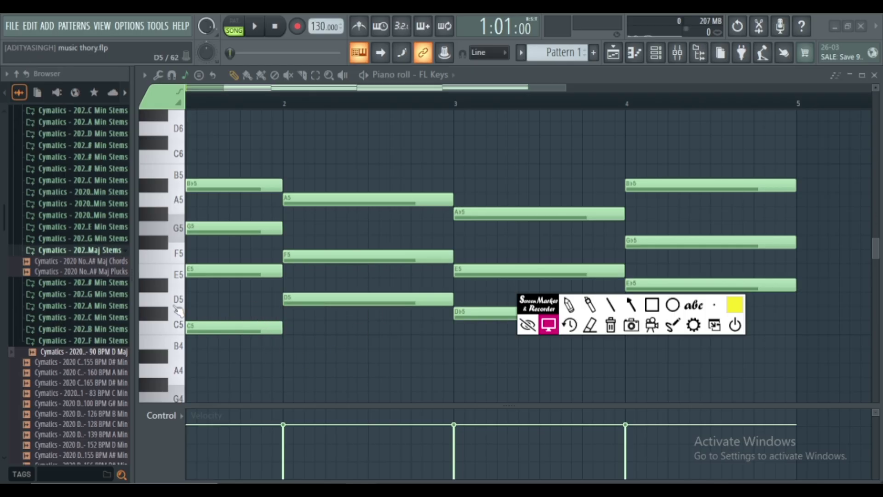
pyautogui.click(182, 284)
pyautogui.click(182, 283)
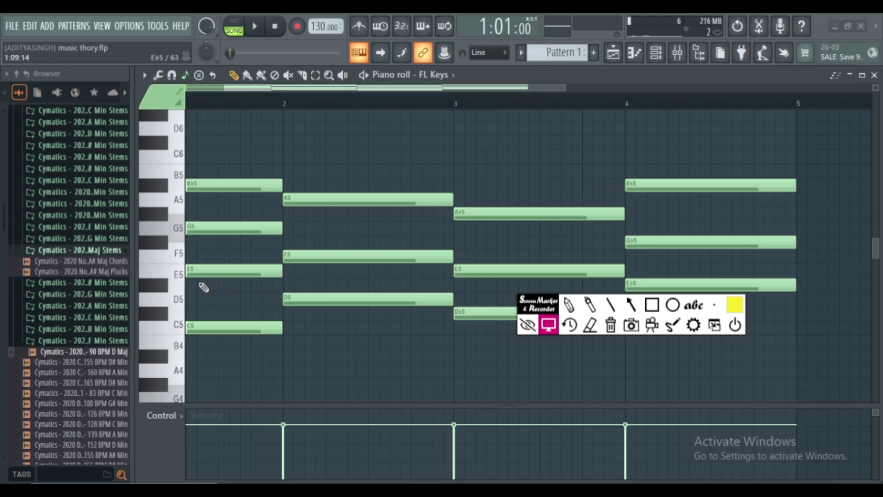
pyautogui.click(171, 229)
pyautogui.click(192, 157)
pyautogui.hscroll(-2, 193, 160)
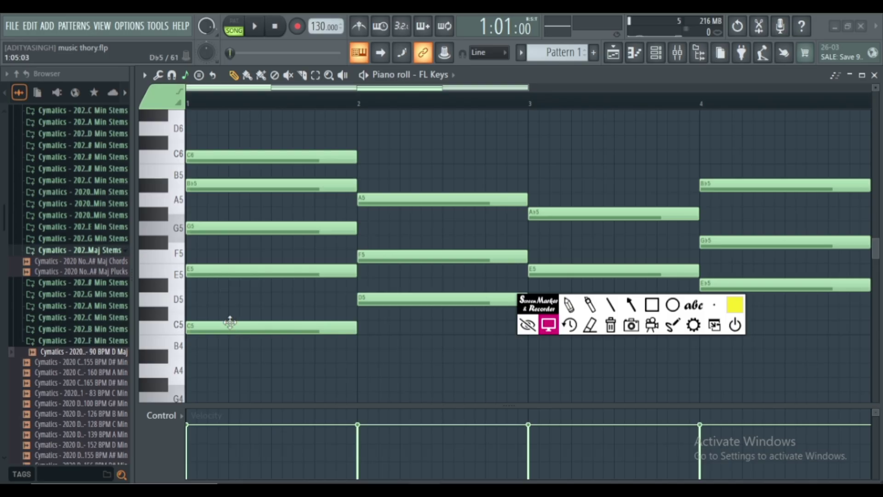
# Delete all five notes of the chord in bar 1.
pyautogui.rightClick(232, 327)
pyautogui.rightClick(231, 271)
pyautogui.rightClick(231, 228)
pyautogui.rightClick(229, 185)
pyautogui.rightClick(226, 159)
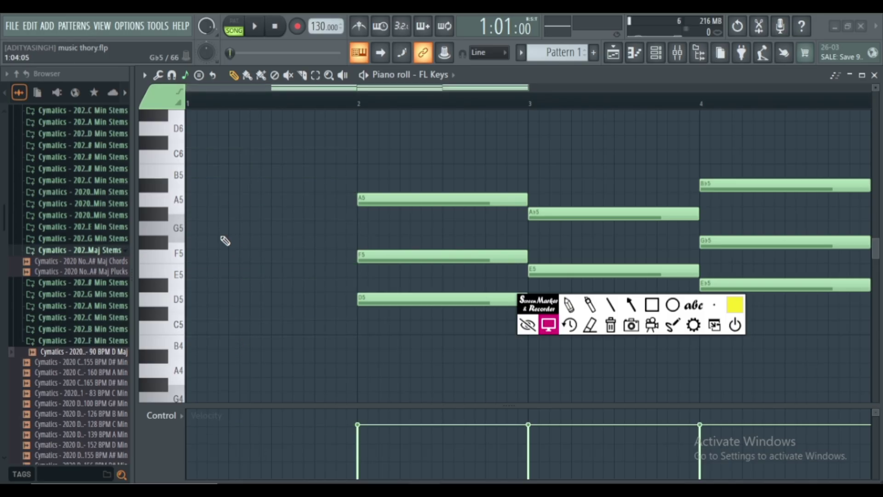
# Build the first inversion in bar 1 from one-bar E5, G5, B♭5 and C6 notes and play it back.
pyautogui.scroll(3, 216, 243)
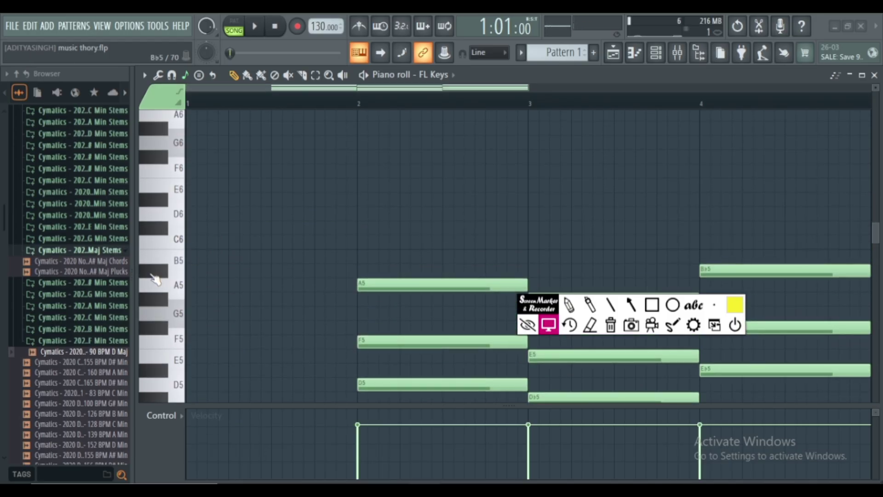
pyautogui.scroll(-2, 190, 350)
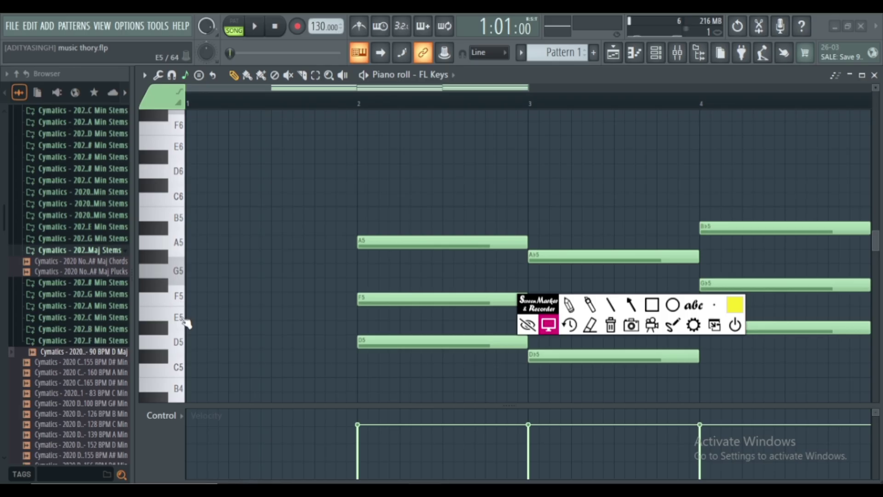
pyautogui.click(185, 322)
pyautogui.click(189, 312)
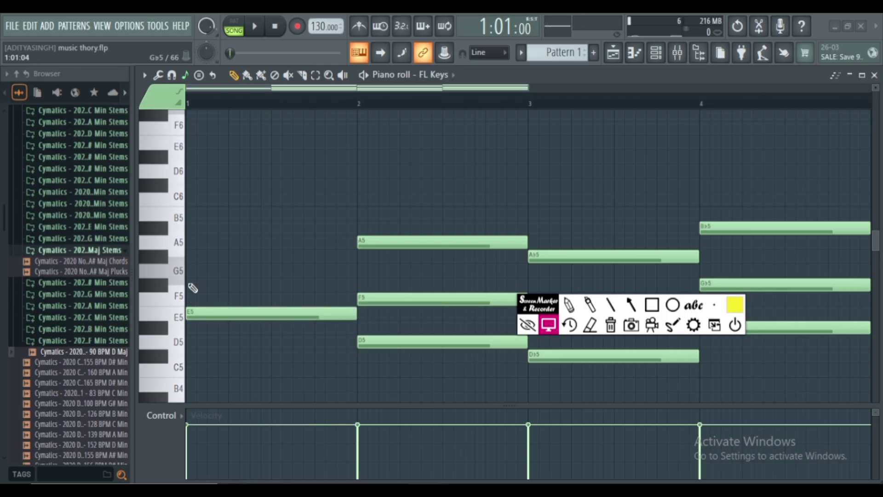
pyautogui.click(189, 271)
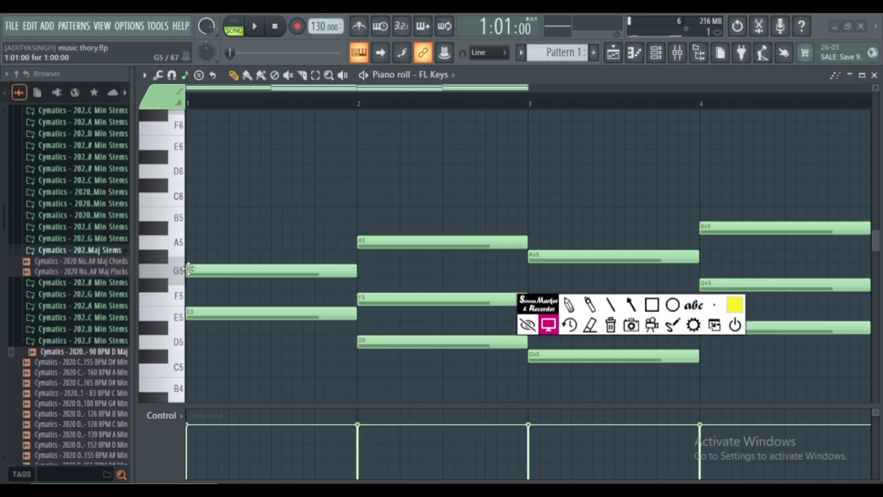
pyautogui.click(190, 228)
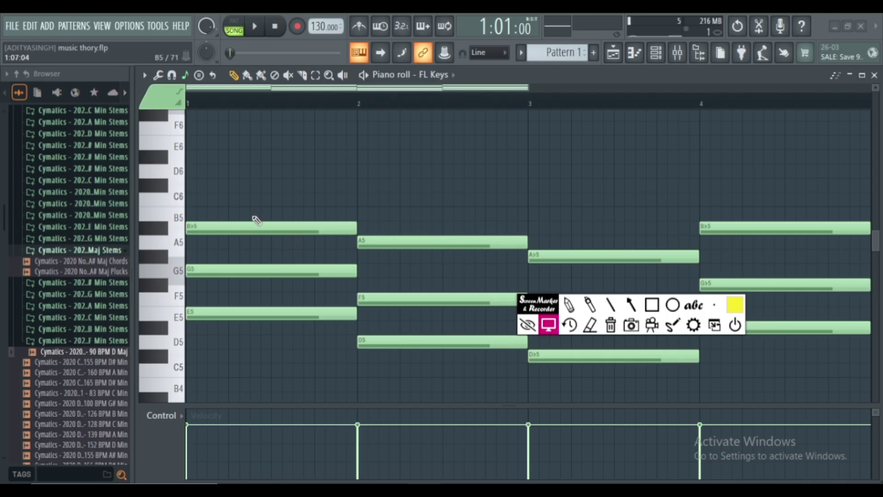
pyautogui.click(190, 199)
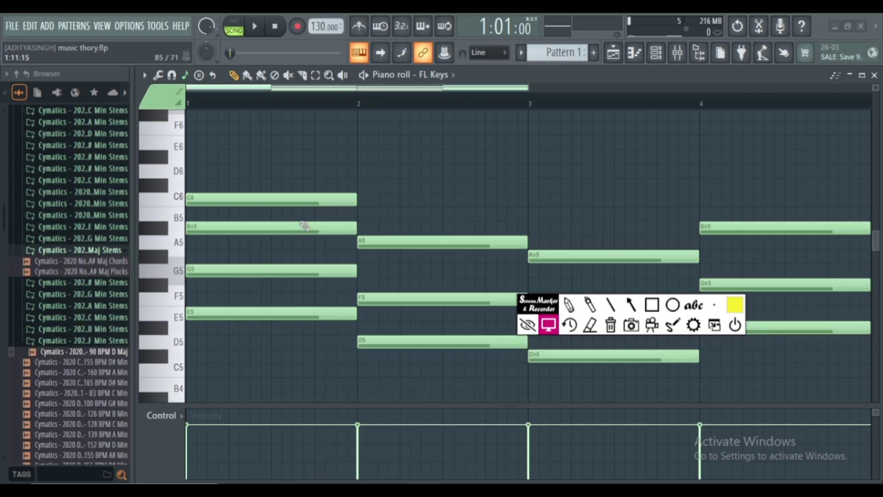
pyautogui.press('space')
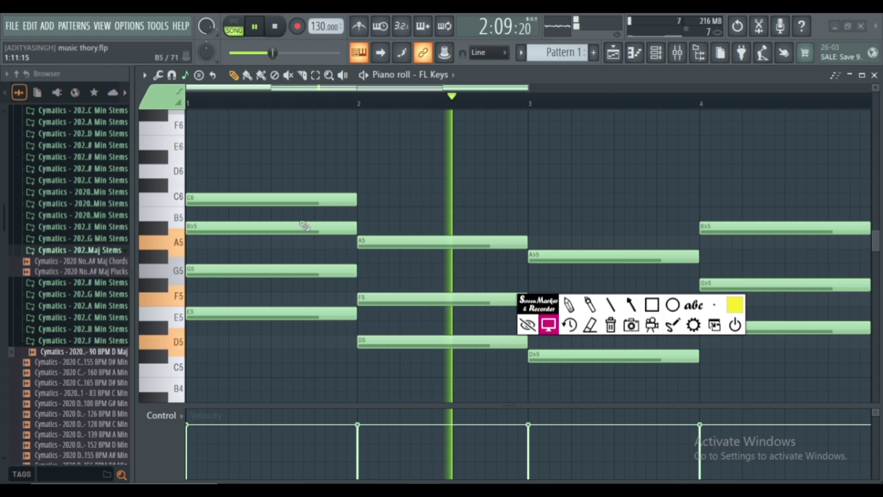
pyautogui.press('space')
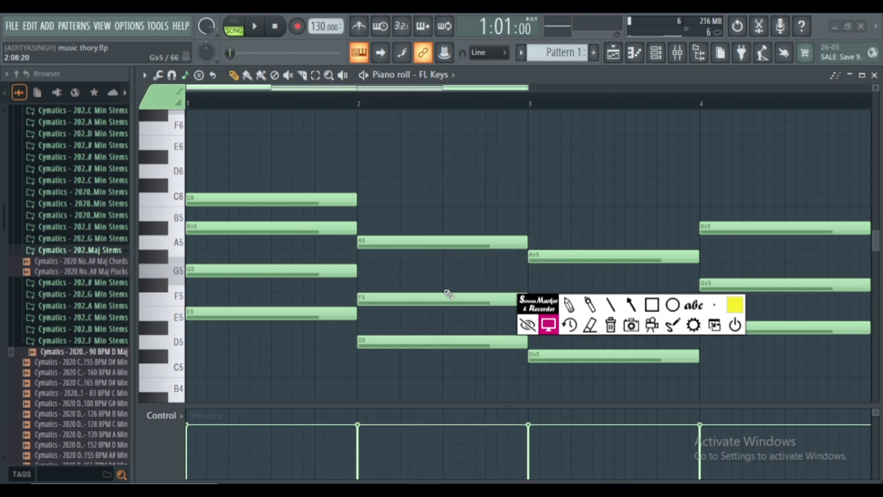
# Move the annotation toolbar down over the velocity area and delete every note in bars 1 to 4.
pyautogui.moveTo(543, 308); pyautogui.dragTo(546, 448)
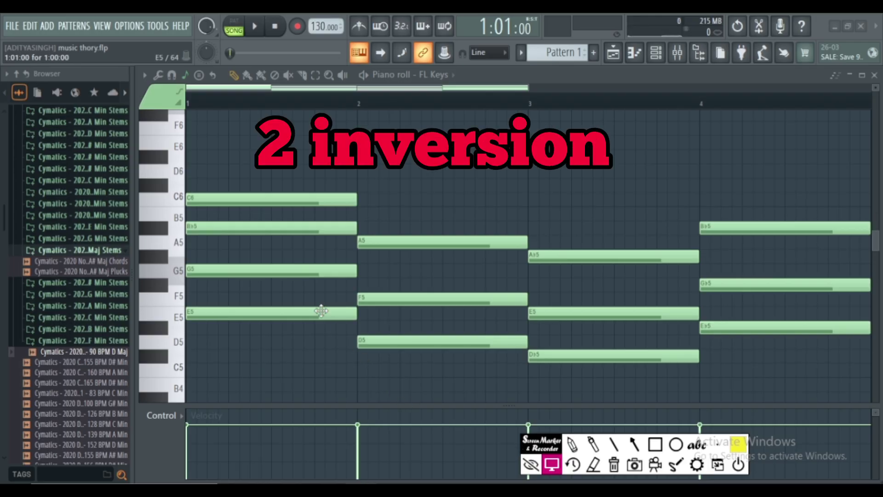
pyautogui.rightClick(249, 312)
pyautogui.rightClick(246, 270)
pyautogui.rightClick(241, 227)
pyautogui.rightClick(236, 199)
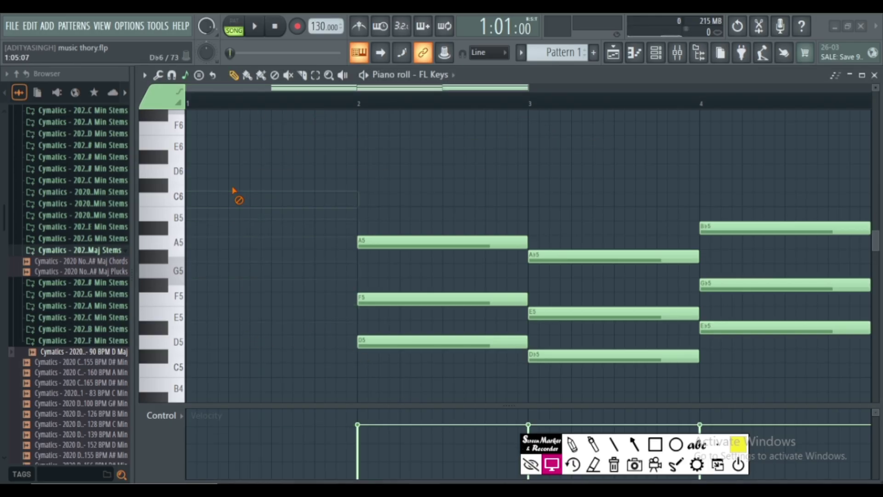
pyautogui.rightClick(408, 342)
pyautogui.rightClick(411, 299)
pyautogui.rightClick(416, 243)
pyautogui.rightClick(581, 257)
pyautogui.rightClick(593, 313)
pyautogui.rightClick(600, 356)
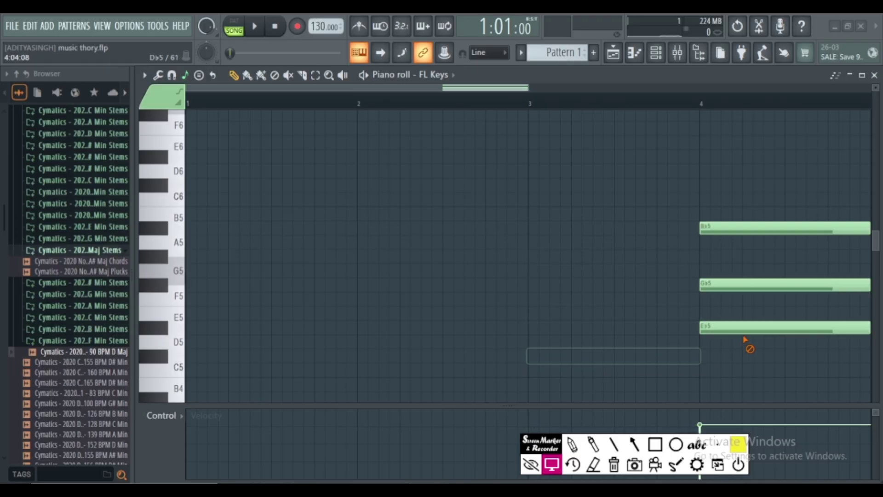
pyautogui.rightClick(749, 327)
pyautogui.rightClick(749, 284)
pyautogui.rightClick(750, 227)
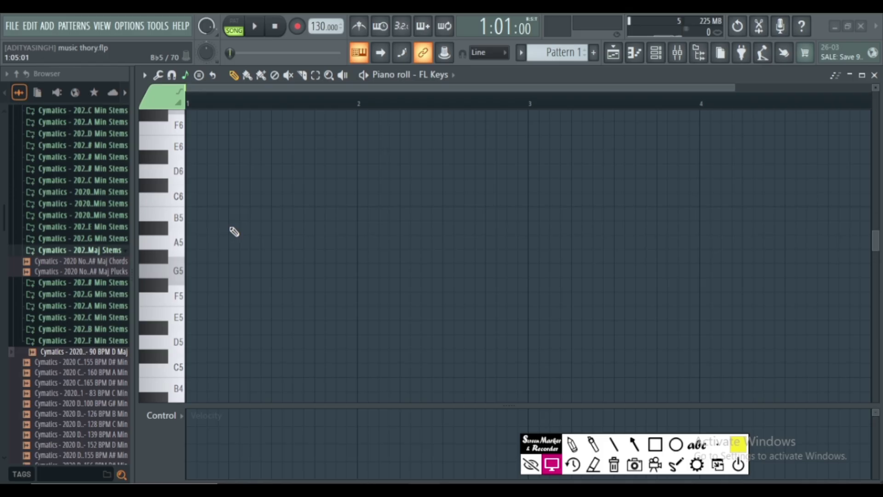
# Start the second inversion in bar 1 with one-bar G5 and B♭5 notes, auditioning their piano keys.
pyautogui.click(183, 276)
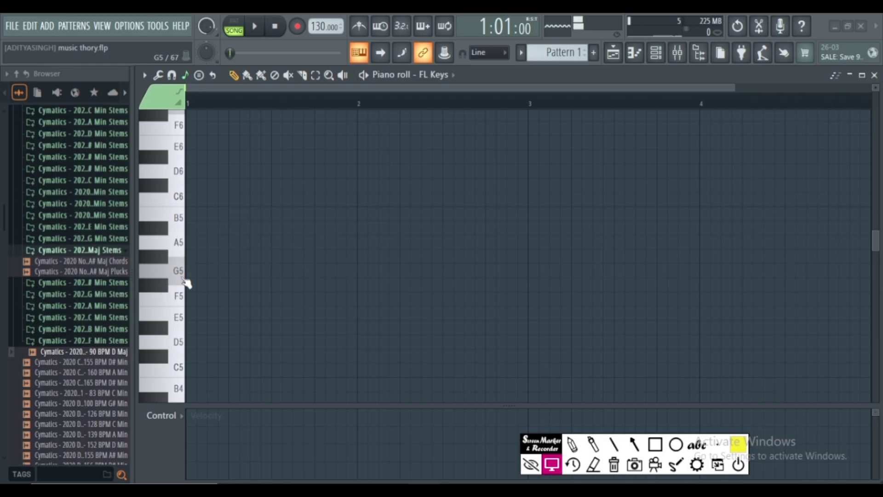
pyautogui.click(187, 272)
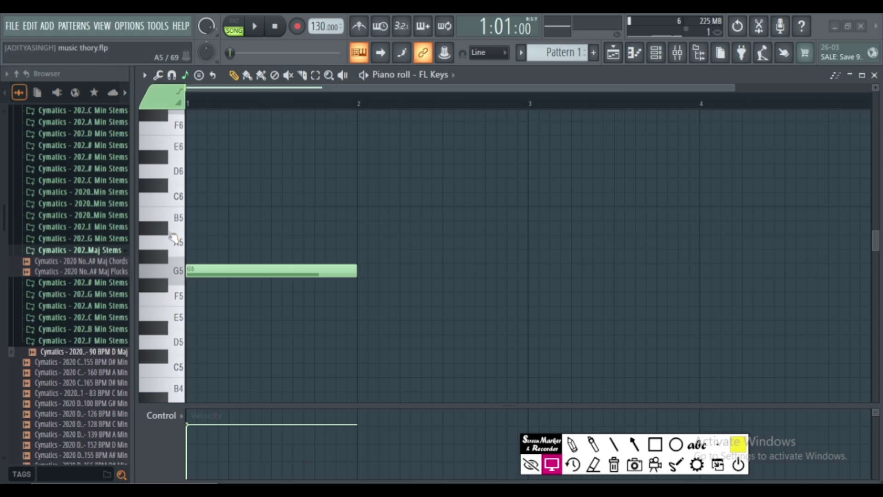
pyautogui.click(174, 238)
pyautogui.scroll(-1, 171, 236)
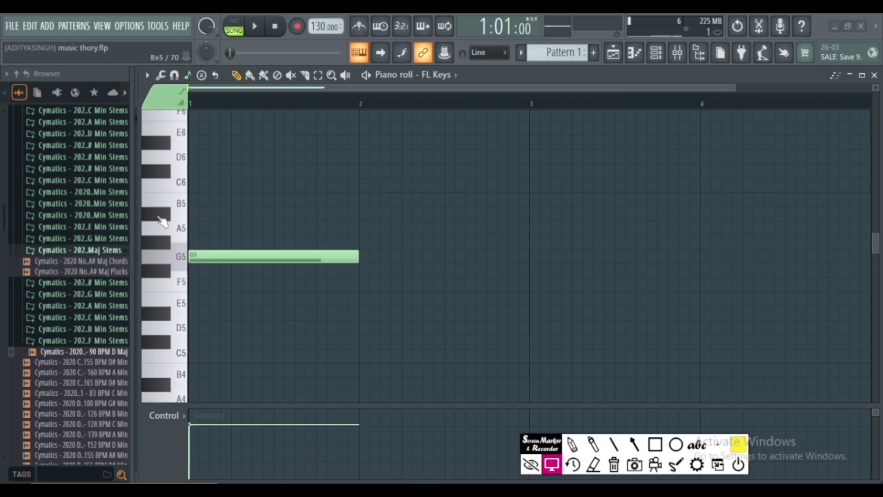
pyautogui.click(162, 220)
pyautogui.click(159, 217)
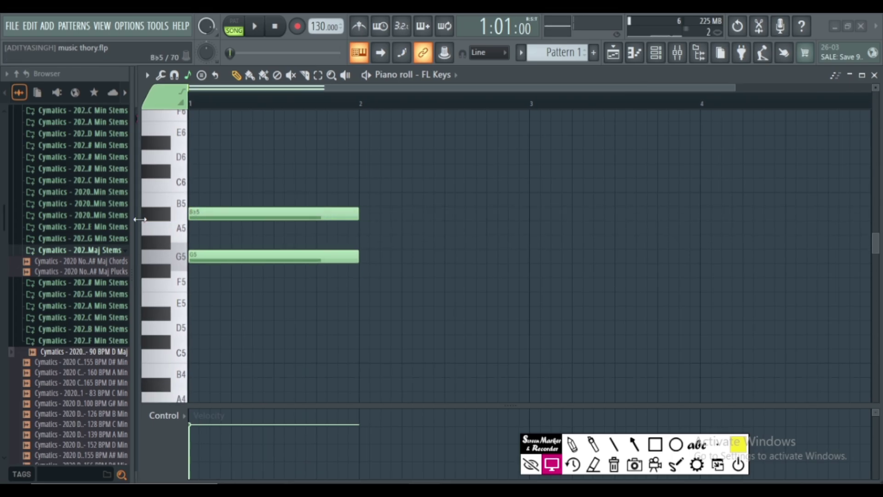
pyautogui.moveTo(140, 219); pyautogui.dragTo(133, 220)
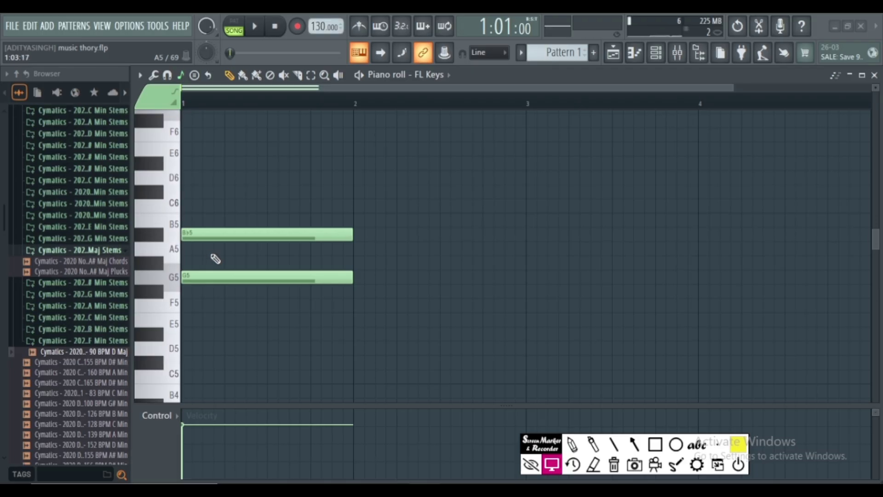
# Complete the second inversion with one-bar C6 and E♭6 notes in bar 1 and play the chord back.
pyautogui.click(193, 206)
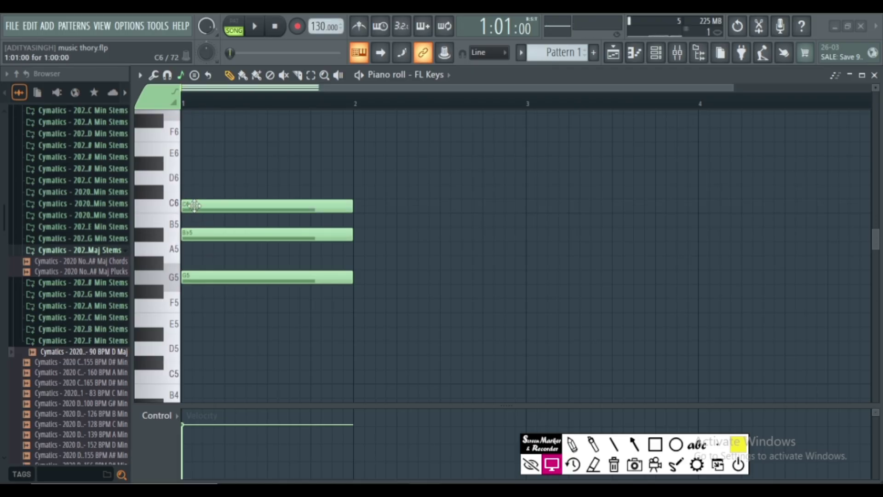
pyautogui.click(185, 165)
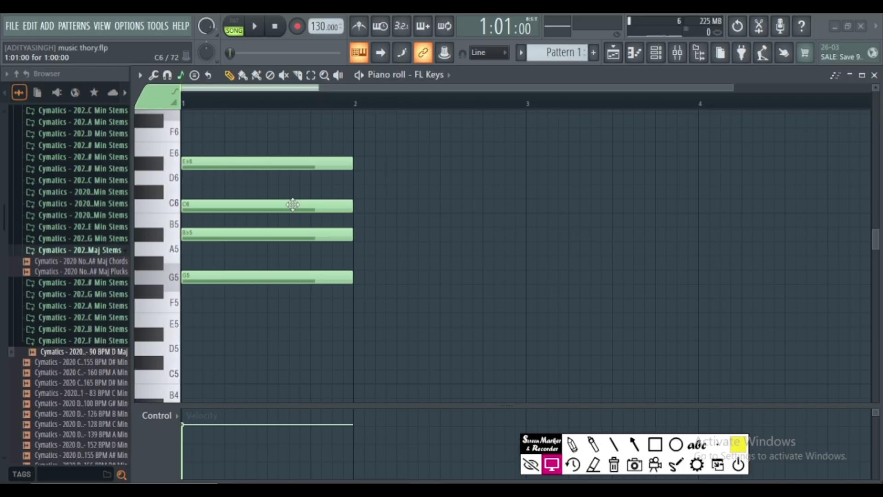
pyautogui.press('space')
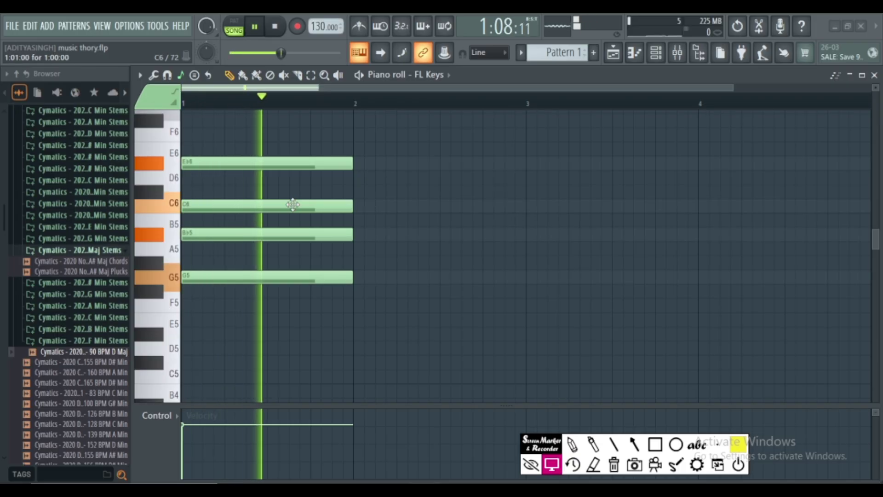
pyautogui.press('space')
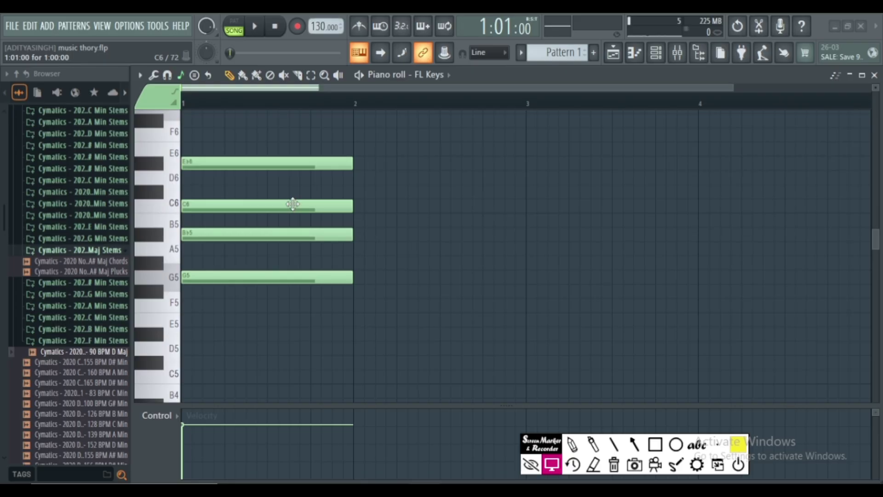
# Delete all four notes of the second-inversion chord in bar 1.
pyautogui.rightClick(286, 277)
pyautogui.rightClick(286, 234)
pyautogui.rightClick(282, 206)
pyautogui.rightClick(275, 163)
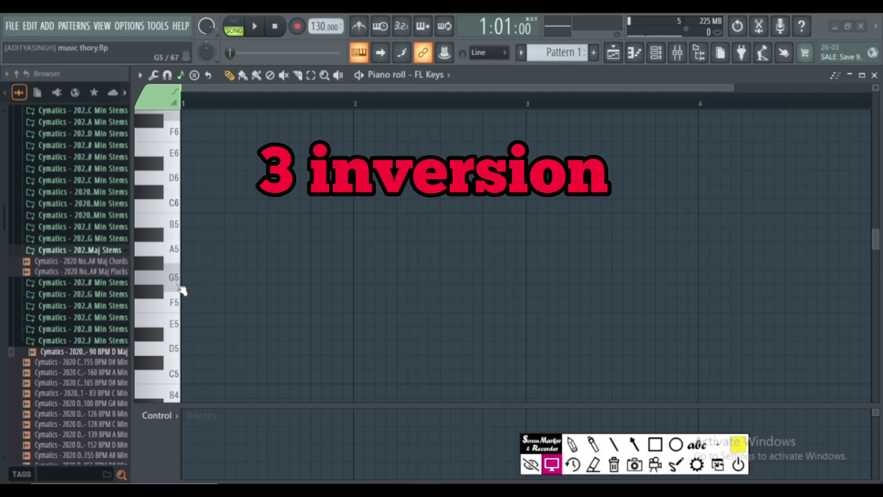
# Start the third inversion in bar 1 with one-bar B♭5 and C6 notes, auditioning their piano keys.
pyautogui.scroll(-3, 181, 292)
pyautogui.click(171, 187)
pyautogui.click(169, 190)
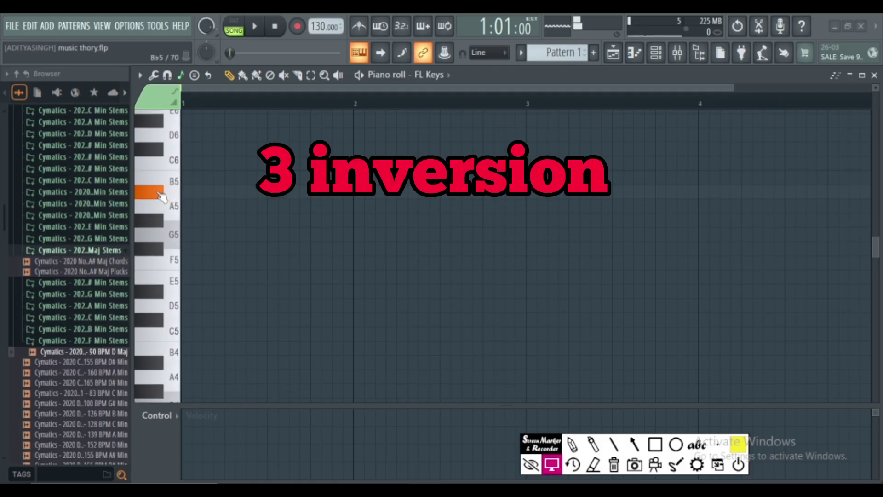
pyautogui.click(186, 192)
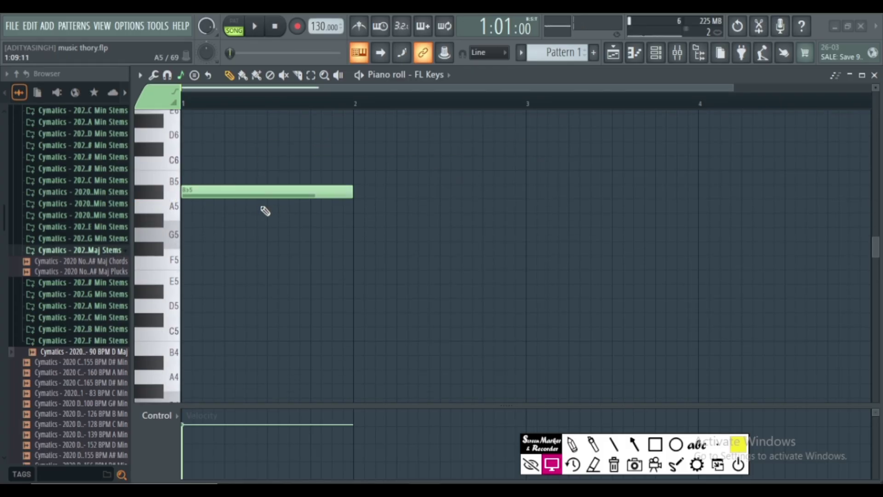
pyautogui.scroll(10, 272, 287)
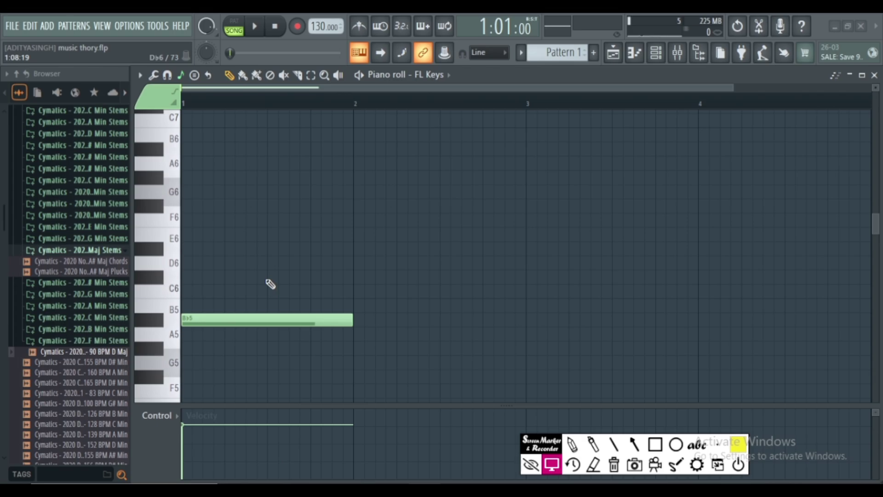
pyautogui.click(180, 293)
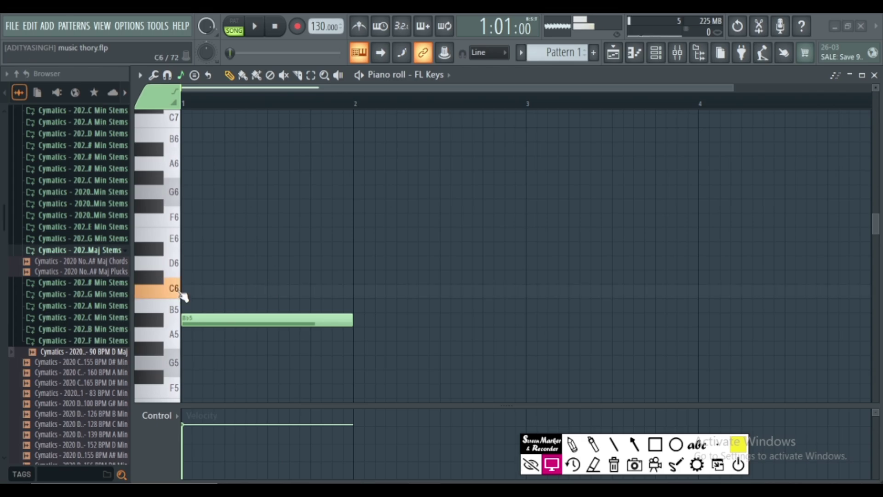
pyautogui.click(183, 291)
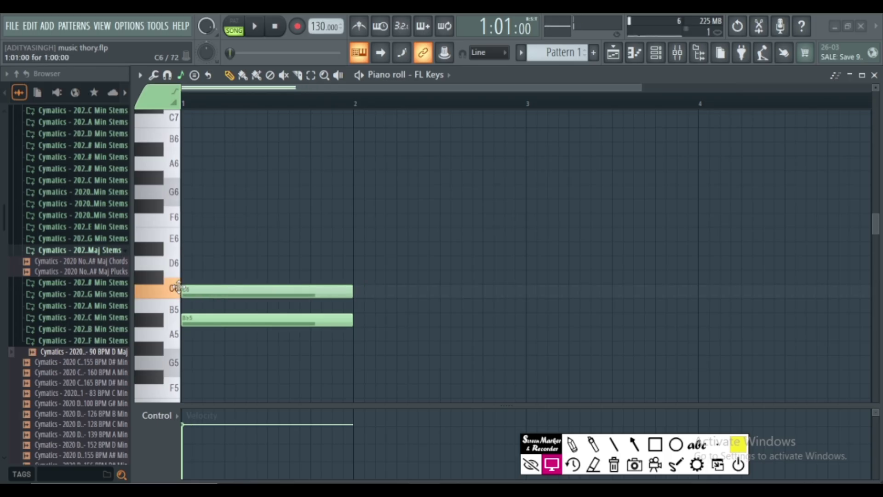
pyautogui.click(174, 312)
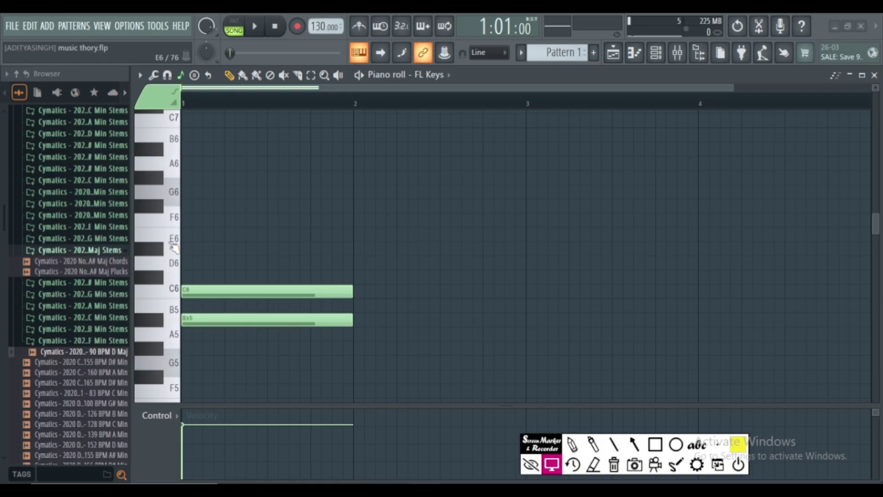
# Complete the third inversion with one-bar E6 and G6 notes in bar 1 and play the chord back.
pyautogui.click(157, 252)
pyautogui.click(158, 250)
pyautogui.click(184, 235)
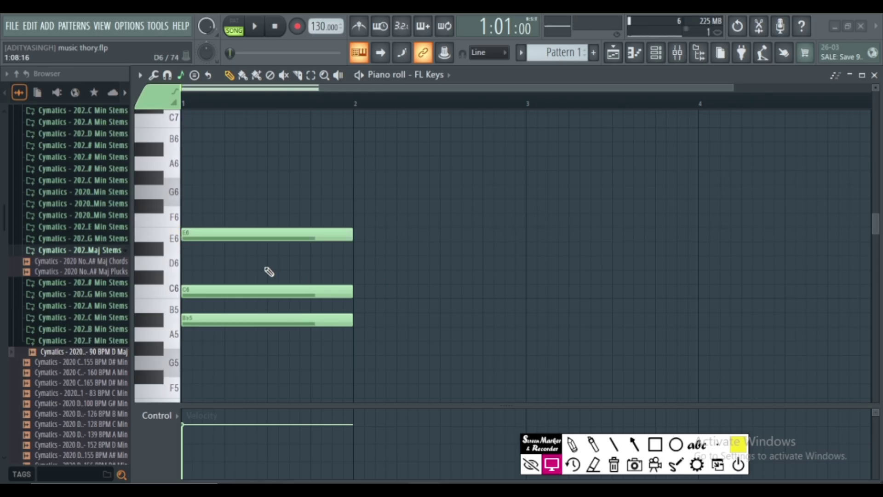
pyautogui.doubleClick(187, 191)
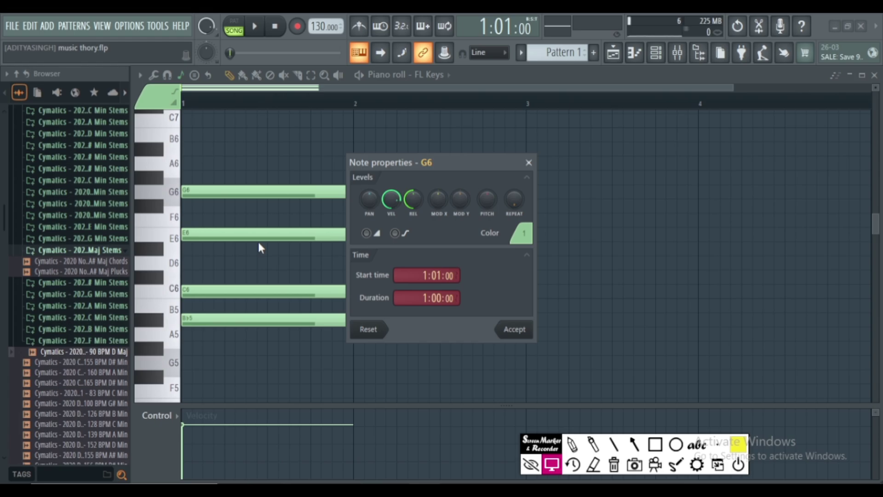
pyautogui.click(528, 162)
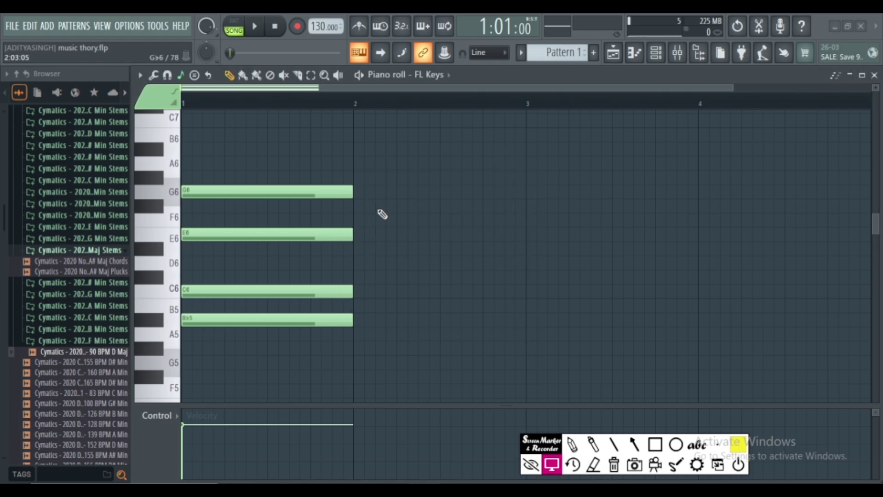
pyautogui.press('space')
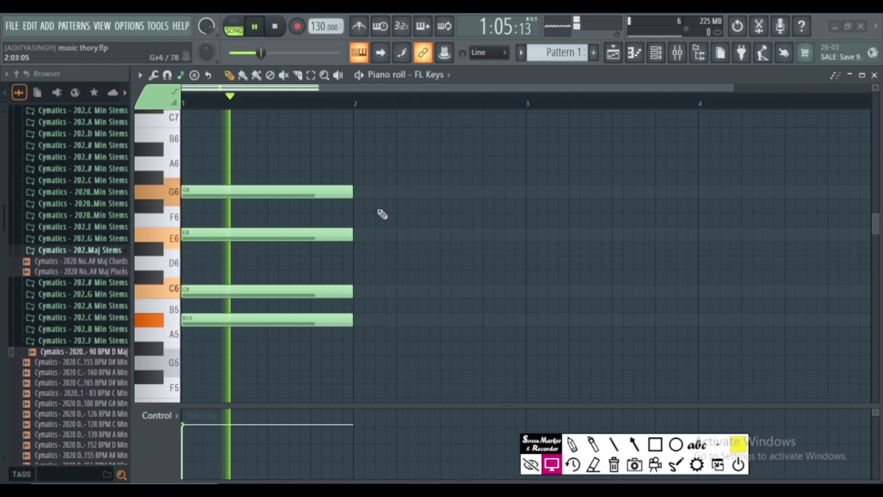
pyautogui.press('space')
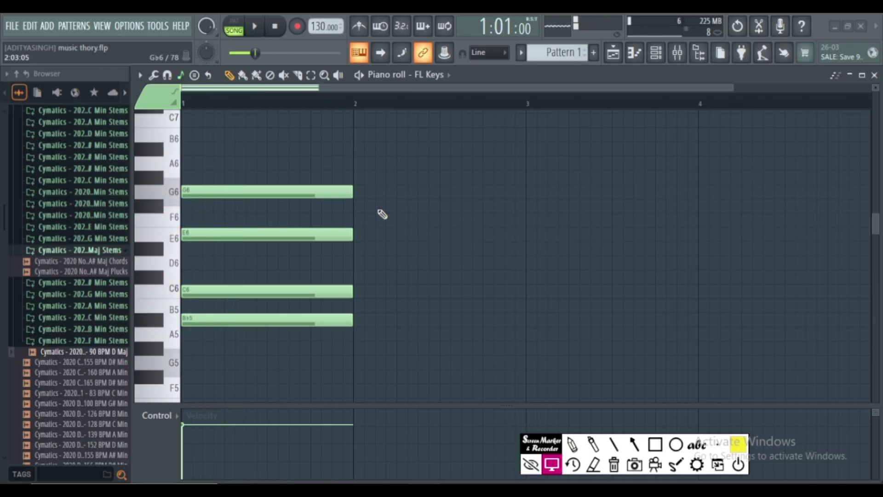